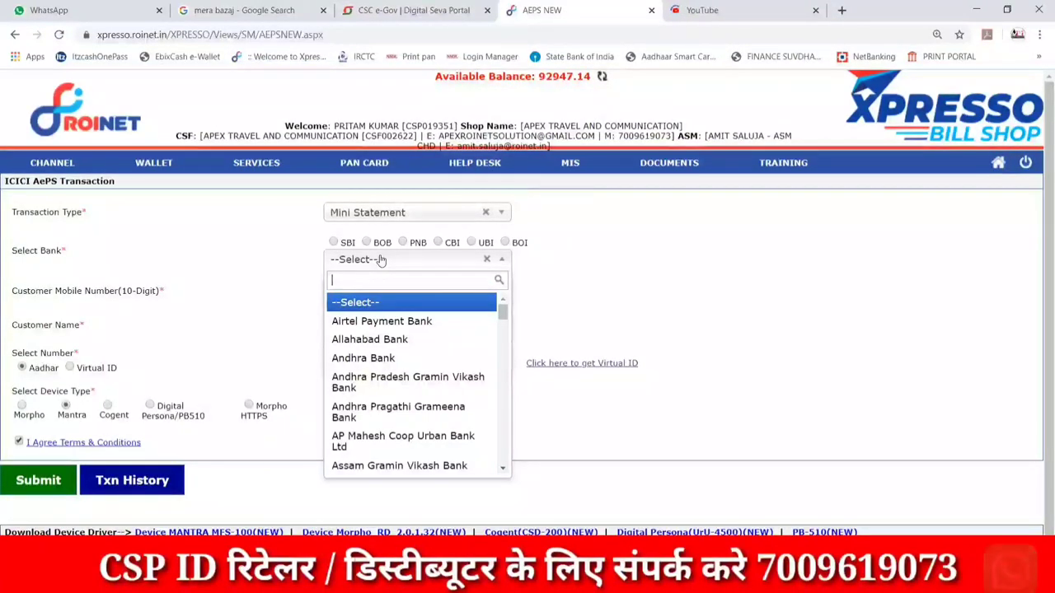
Select Central Bank of India - CBI as the bank and enter the customer's mobile number.
type("CENTRAL")
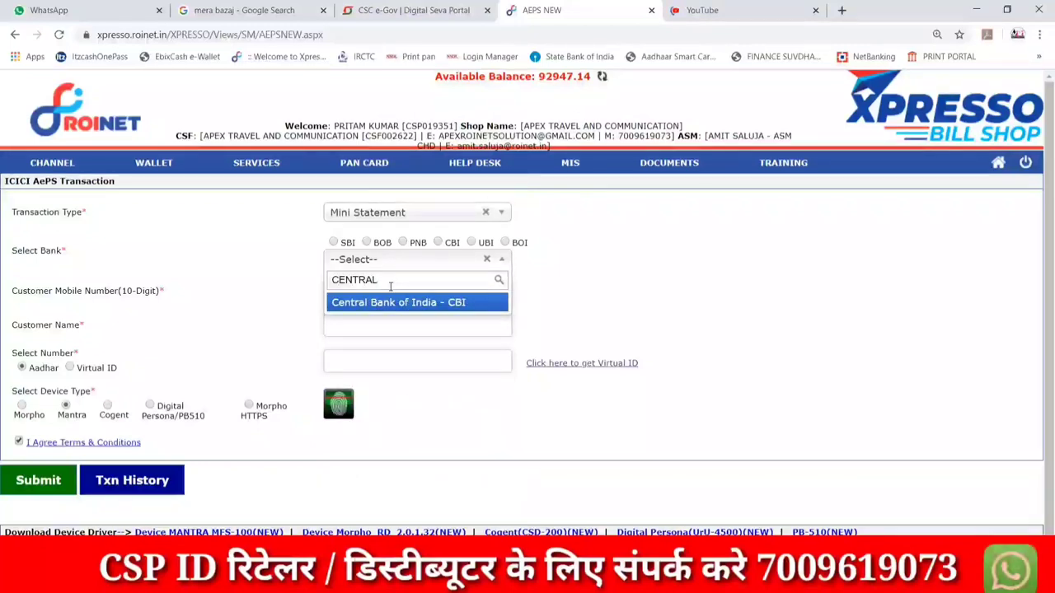
left_click(387, 302)
left_click(436, 299)
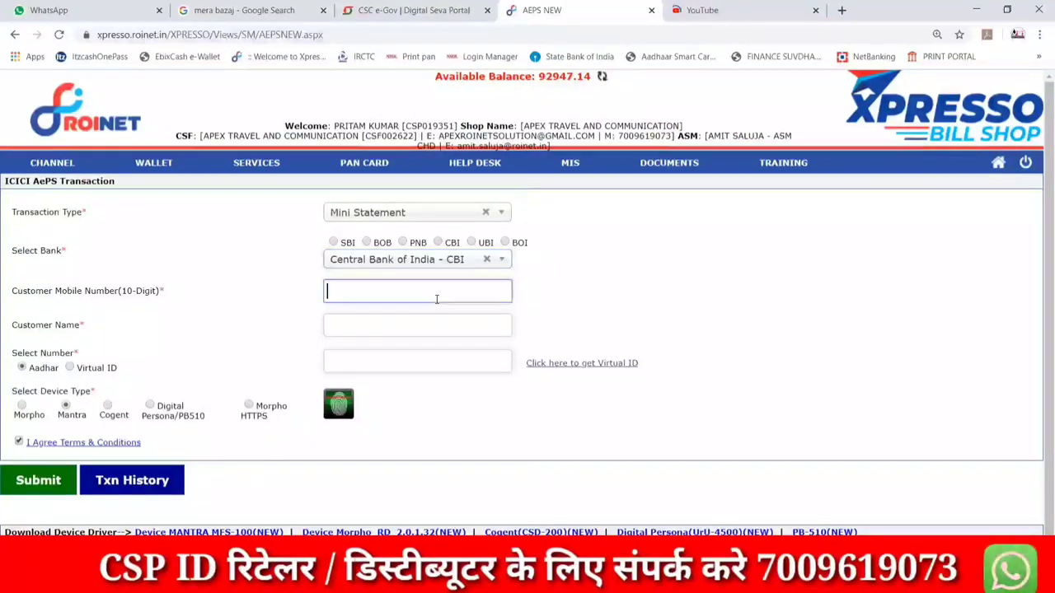
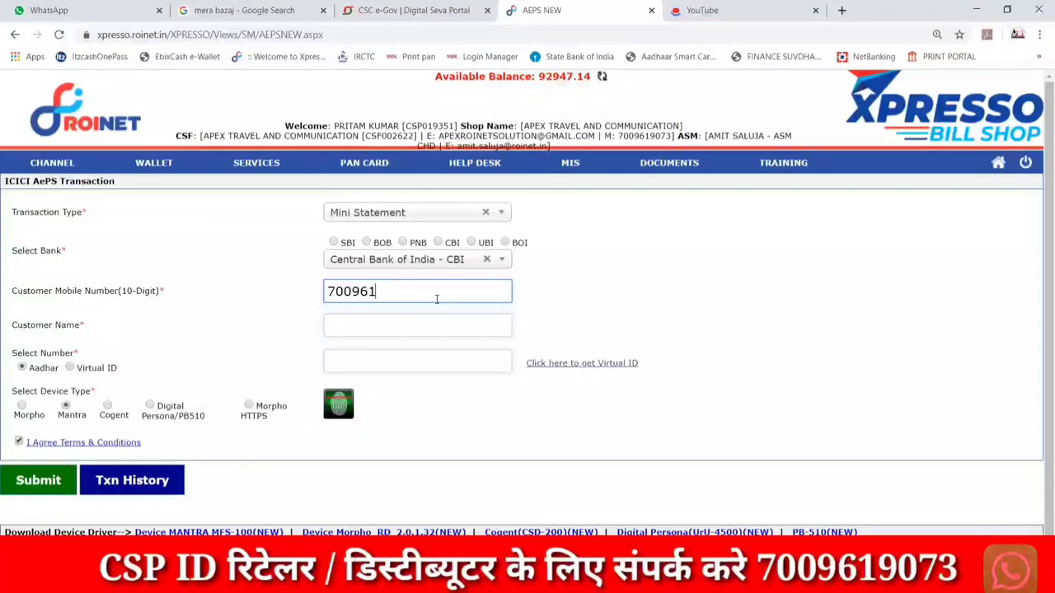
Clear the prefilled text from the Customer Name field.
key("Tab")
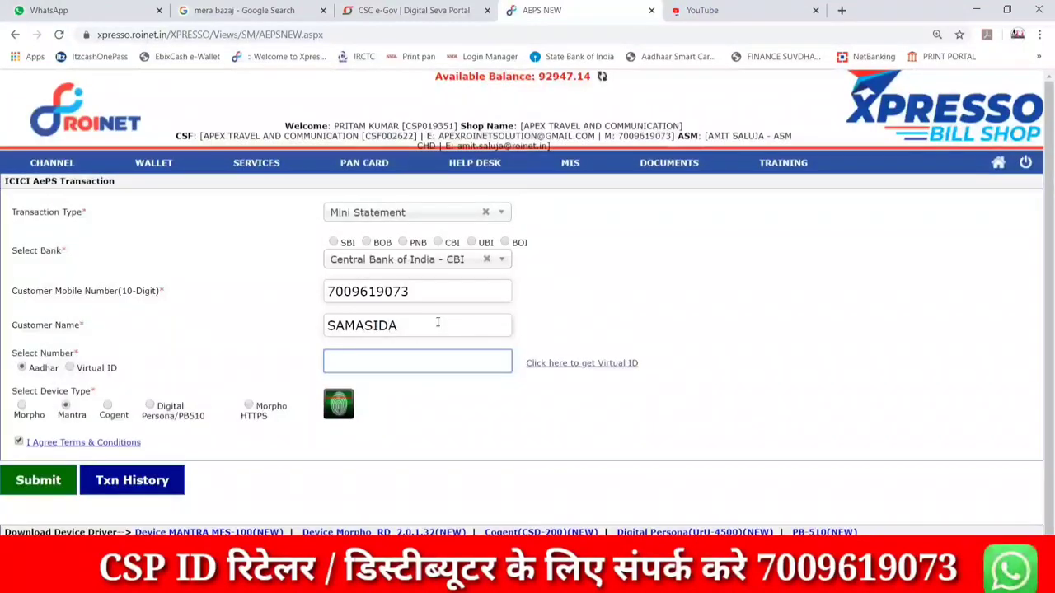
double_click(437, 322)
key("BackSpace")
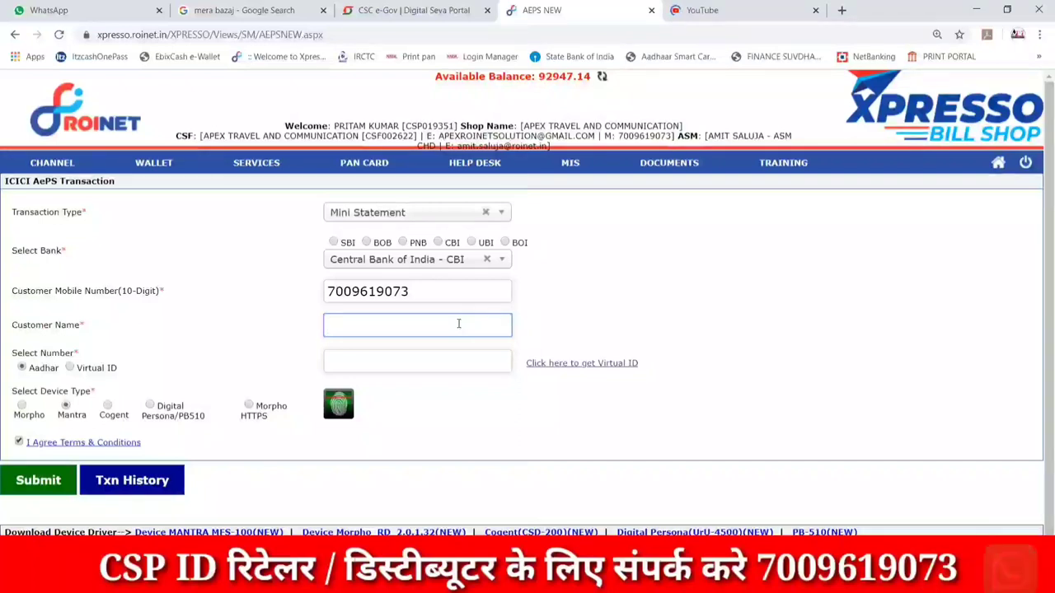
Enter the customer's name and Aadhaar number in the AePS form.
type("Ravi")
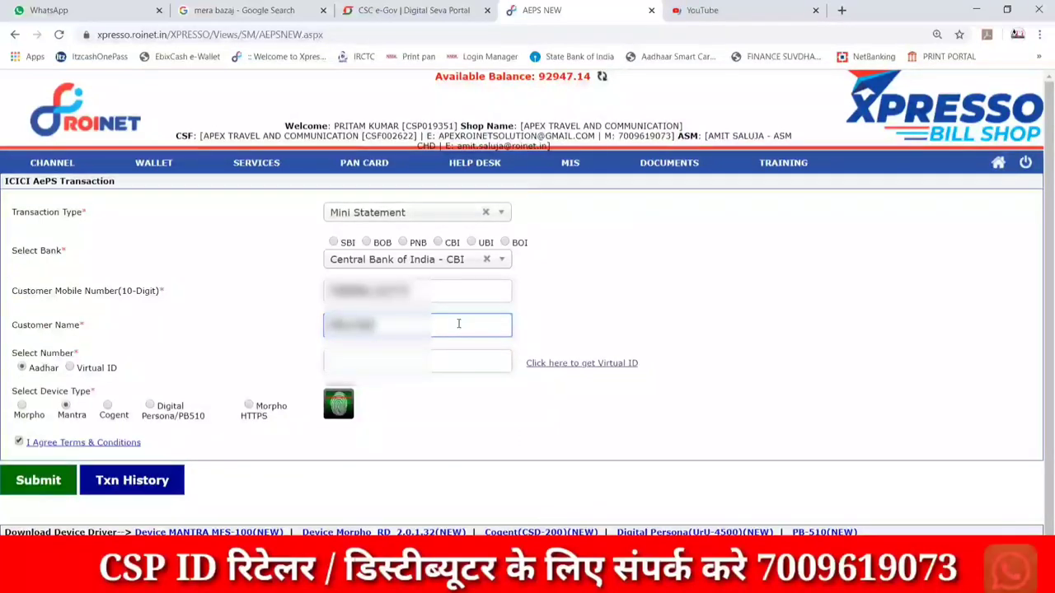
type(" Ku")
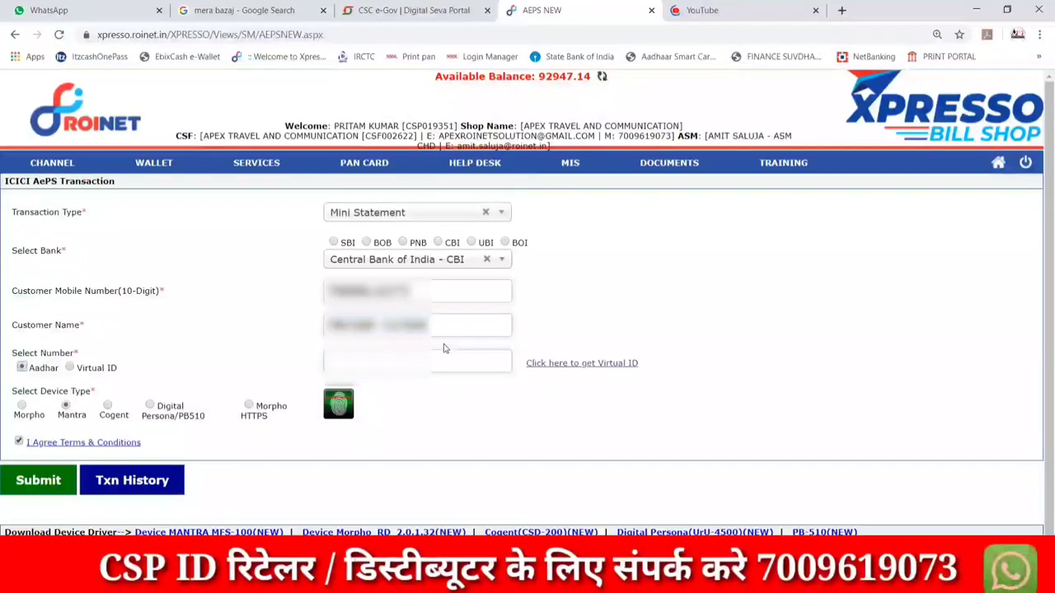
left_click(425, 356)
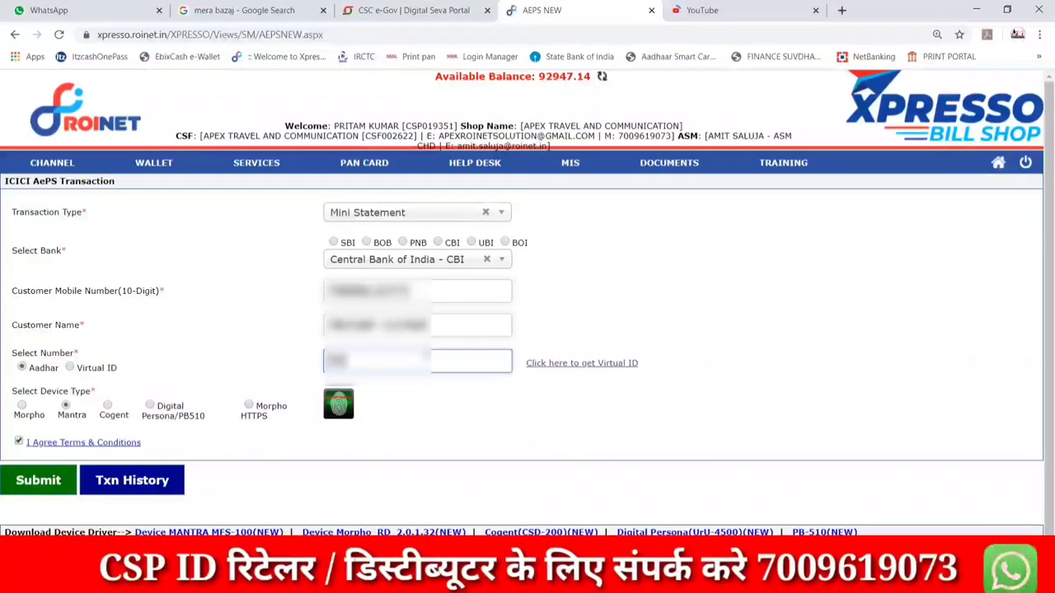
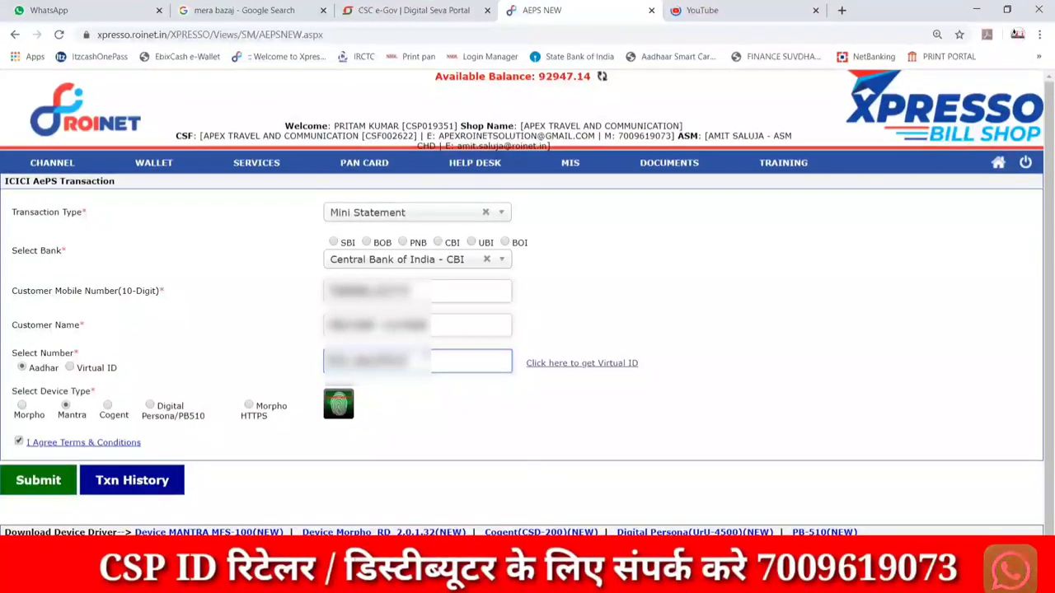
Capture the customer's fingerprint and submit the Mini Statement request.
left_click(344, 401)
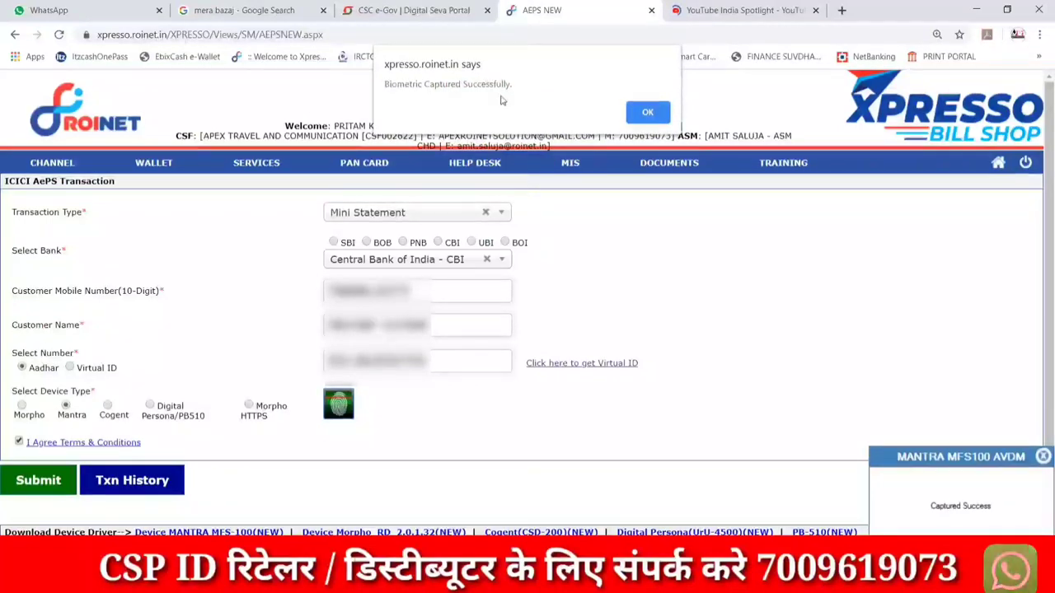
left_click(649, 112)
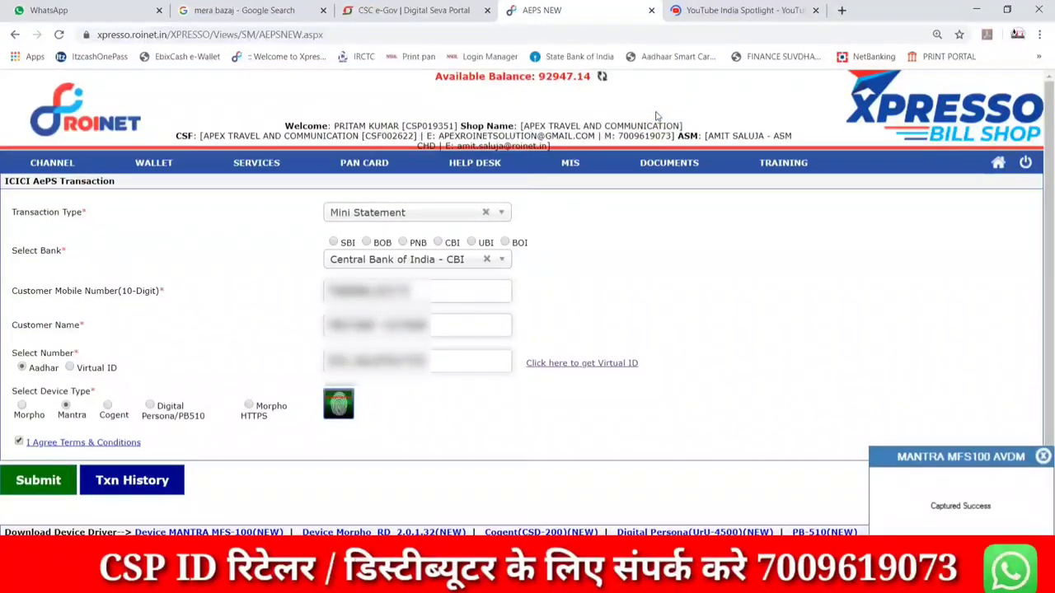
left_click(52, 488)
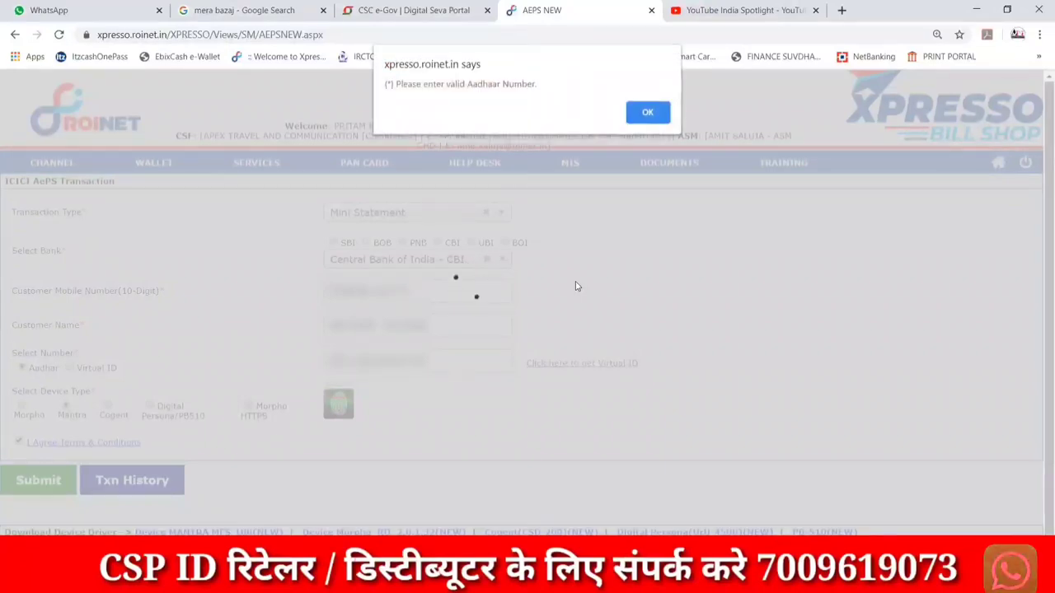
Dismiss the invalid Aadhaar warning and re-enter the corrected Aadhaar number.
left_click(650, 112)
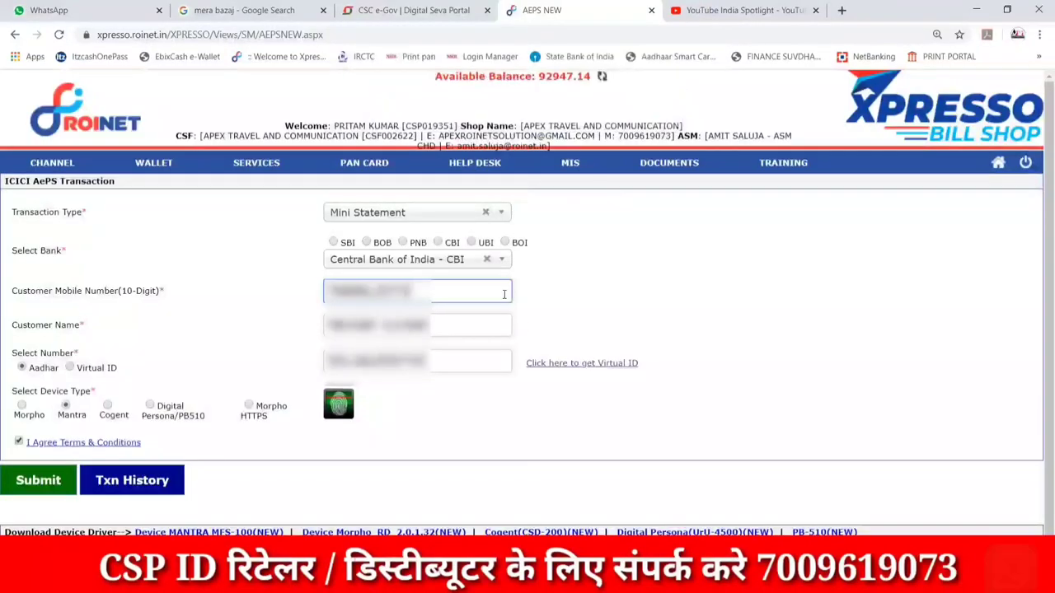
triple_click(479, 364)
key("BackSpace")
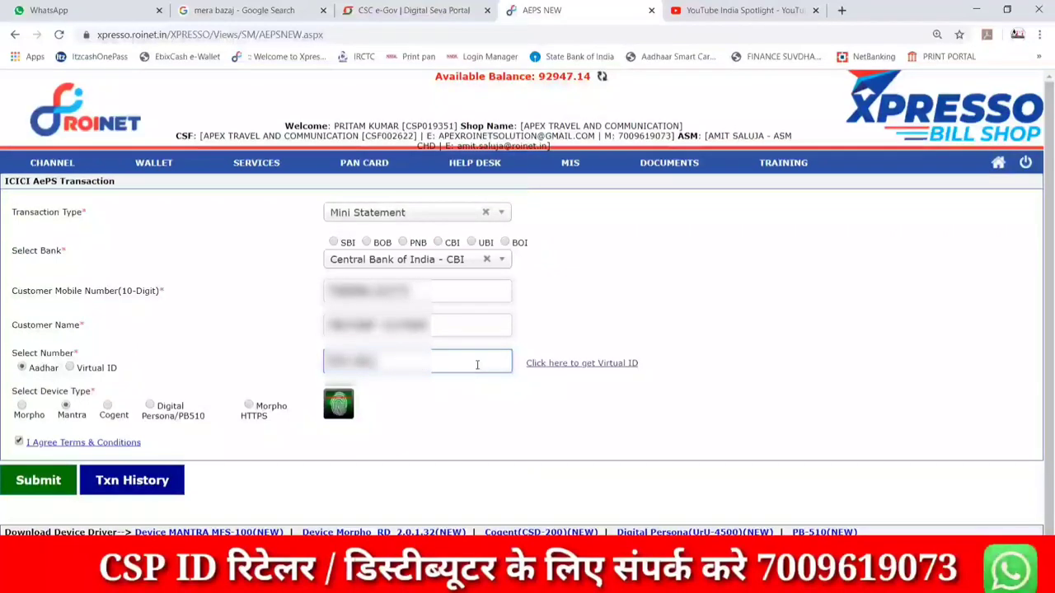
type("0000")
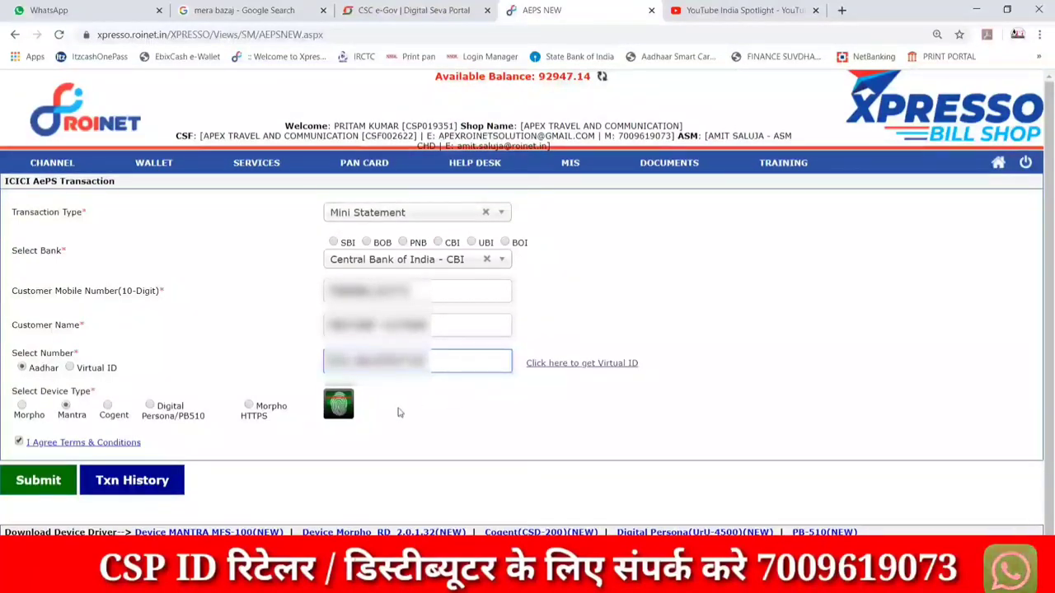
Recapture the fingerprint and resubmit to get the successful statement with balance 62471.65.
left_click(339, 412)
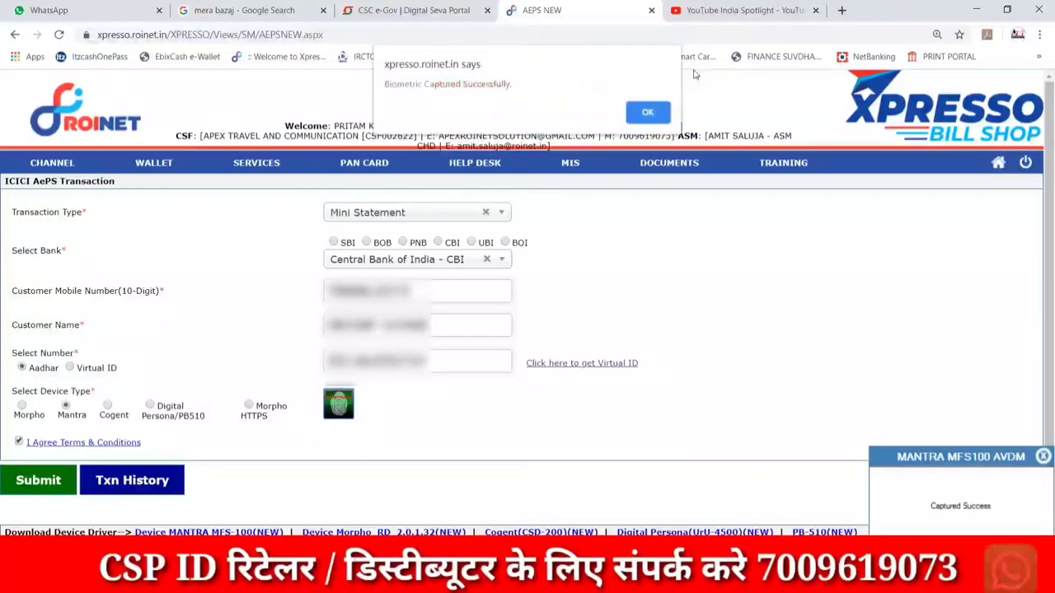
left_click(648, 111)
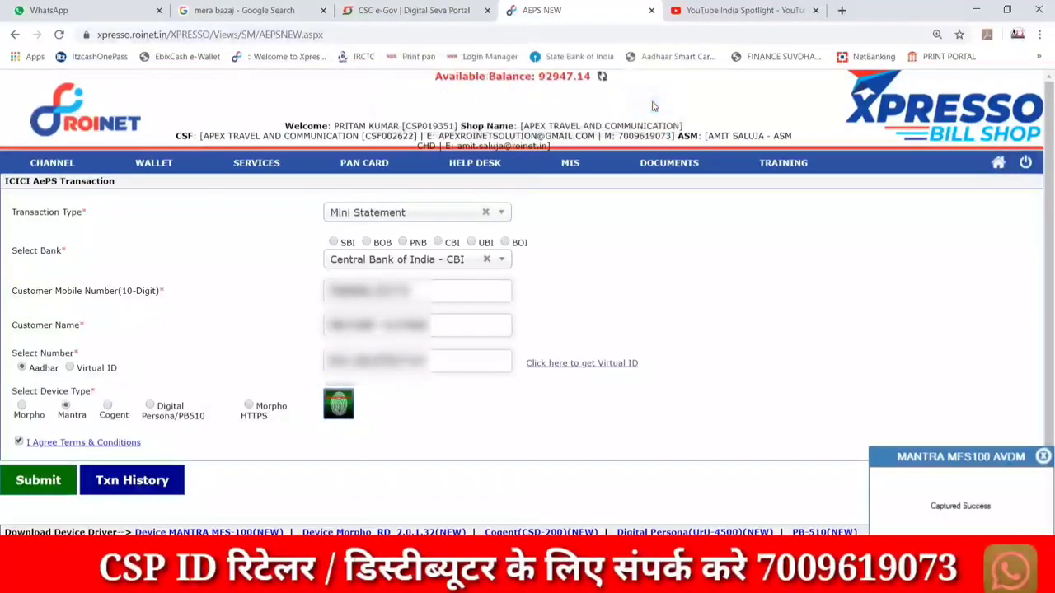
left_click(37, 490)
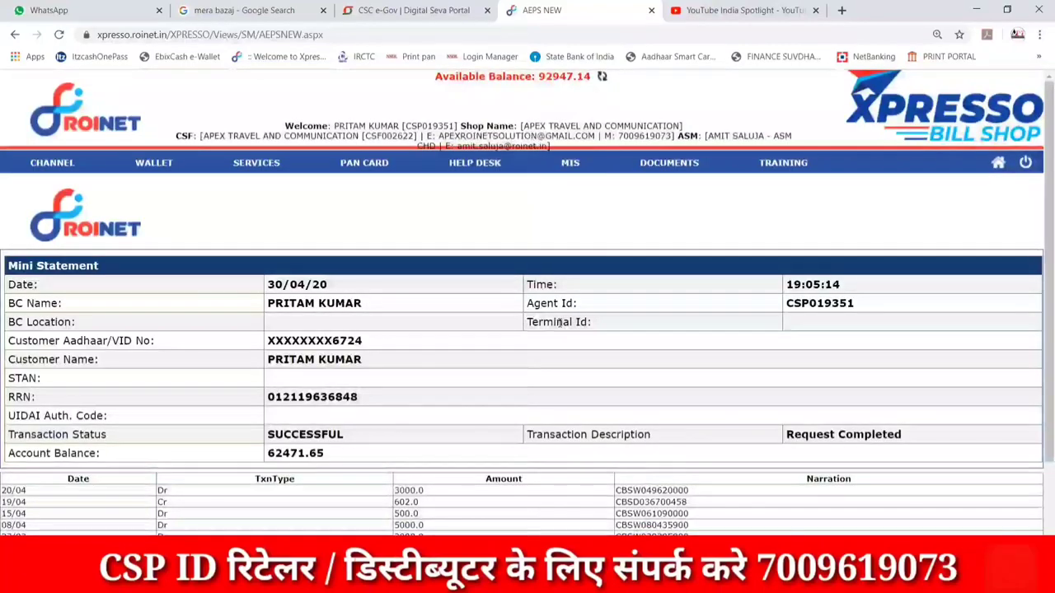
scroll(550, 398, "down", 1)
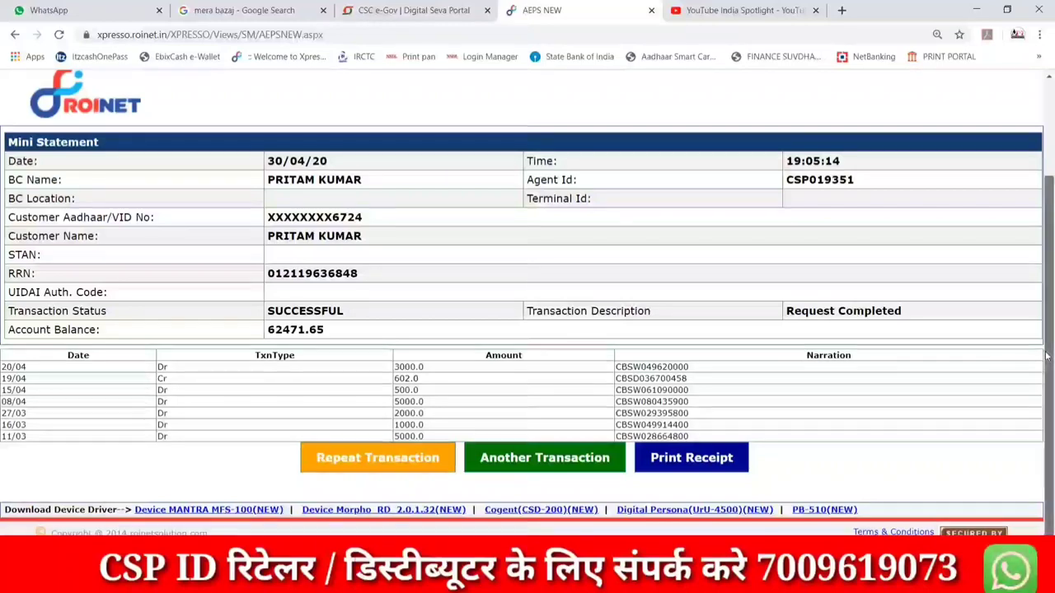
left_click_drag(1049, 356, 1054, 396)
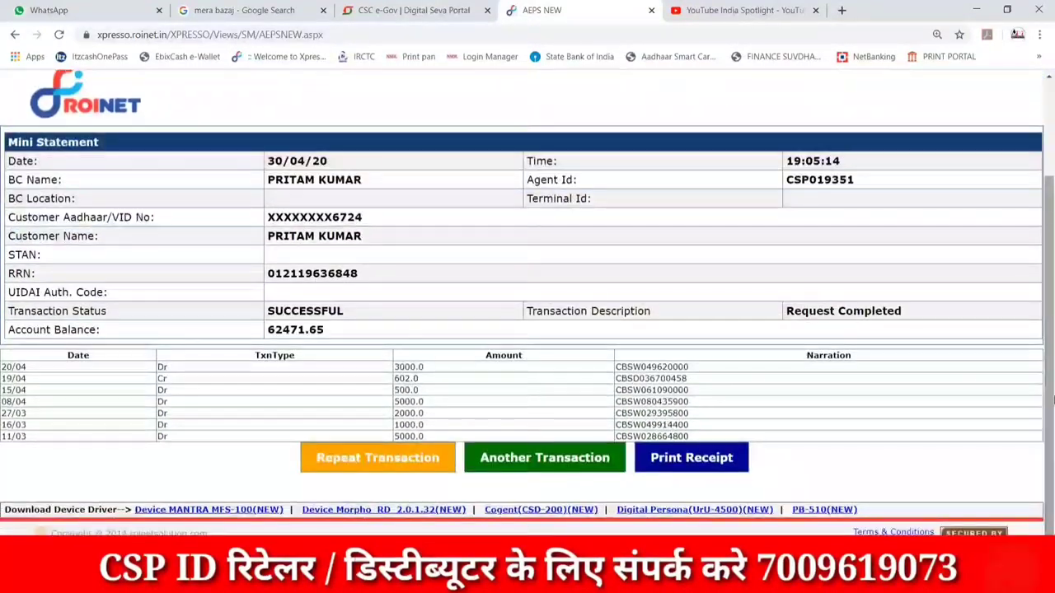
Print the Mini Statement receipt to PDF as MINI on the Desktop, then minimize Chrome.
left_click(664, 456)
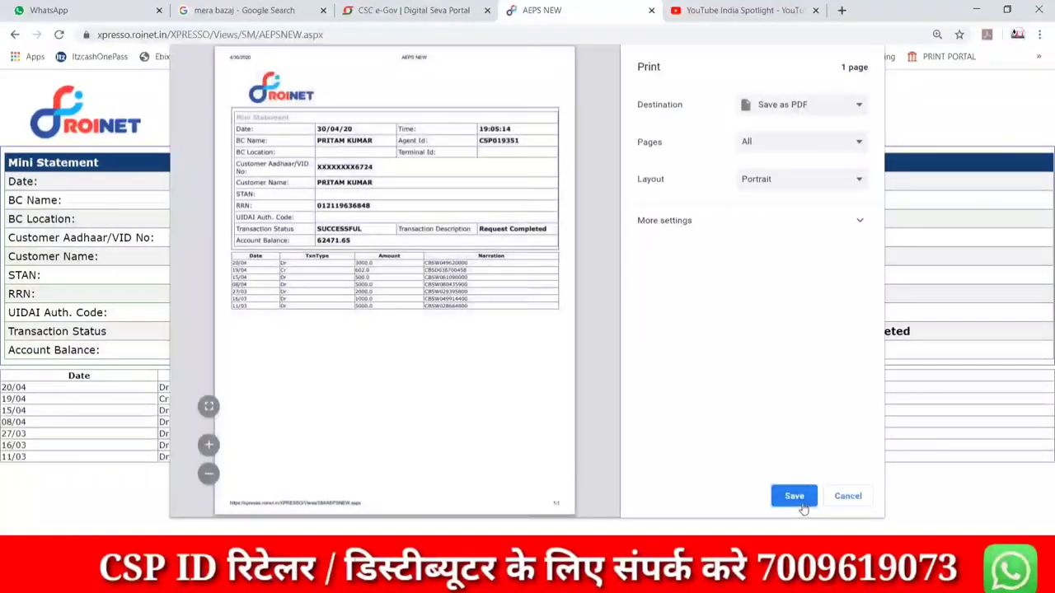
left_click(794, 495)
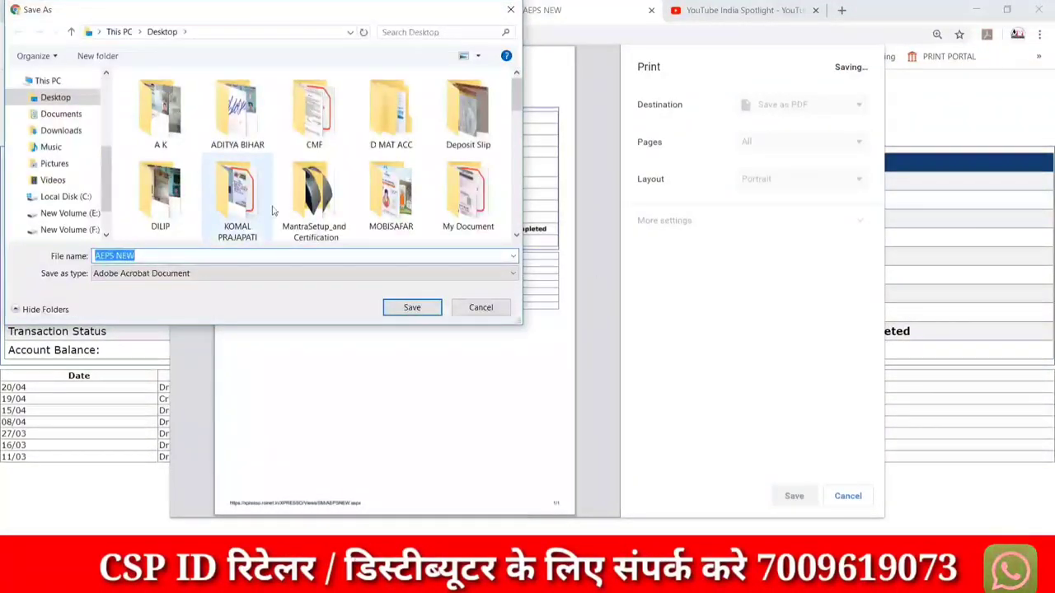
type("MINI")
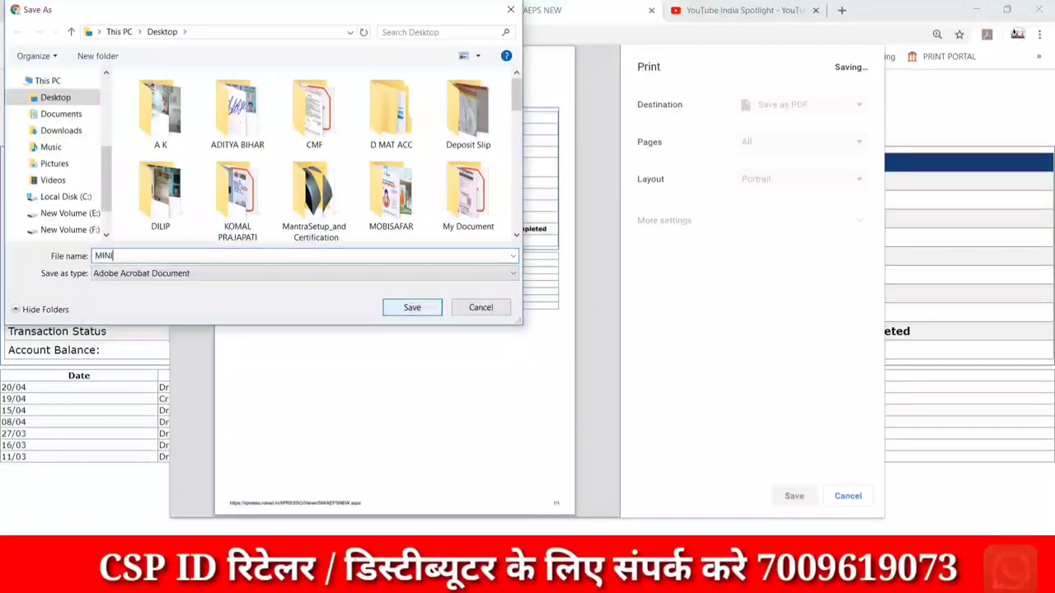
left_click(412, 307)
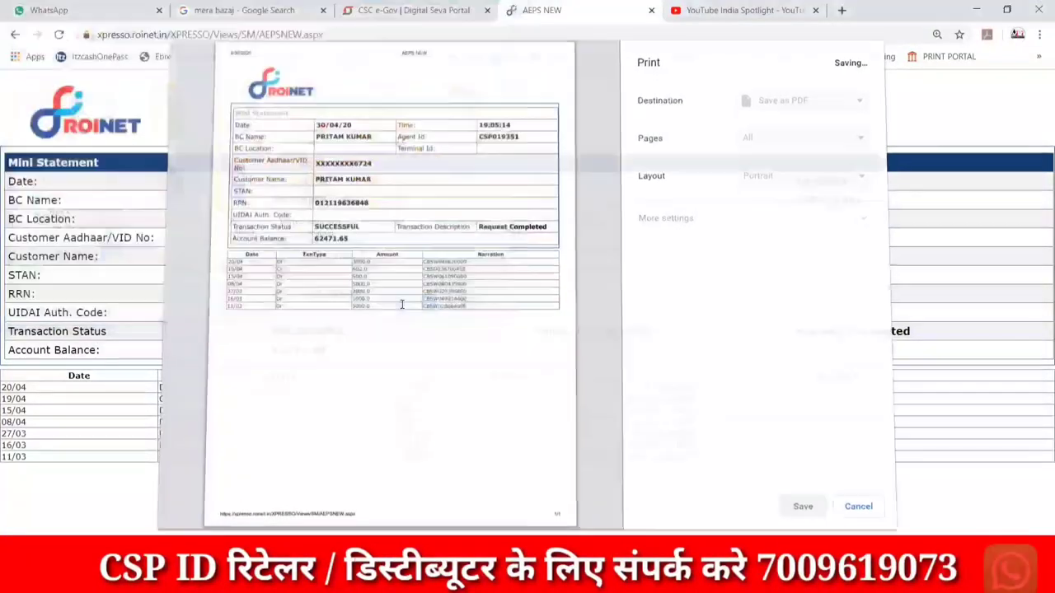
left_click(974, 8)
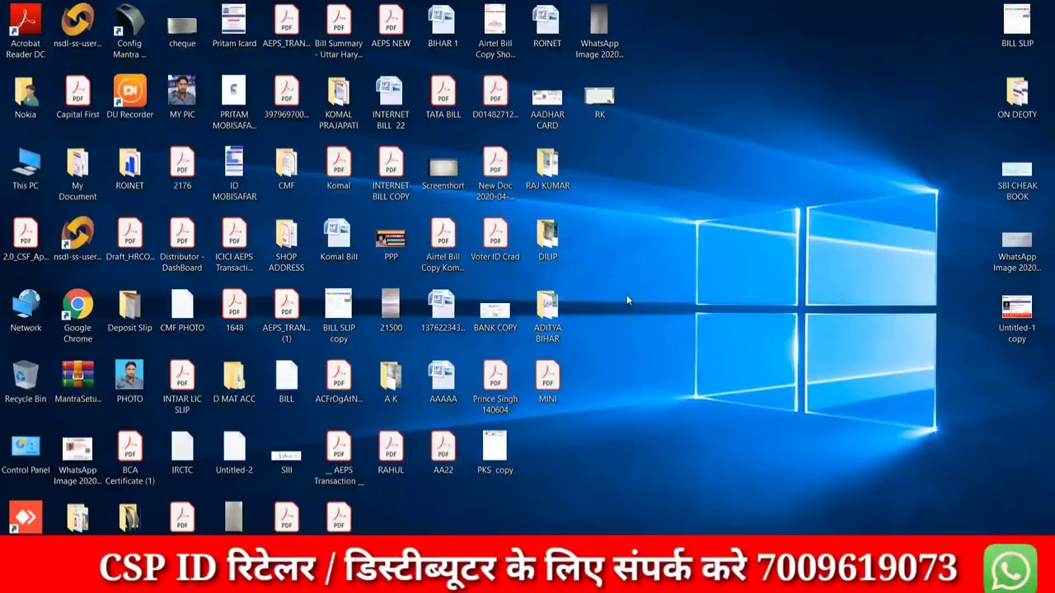
Open MINI.pdf in Acrobat Reader, hide the Tools pane and scroll through the transactions.
double_click(548, 387)
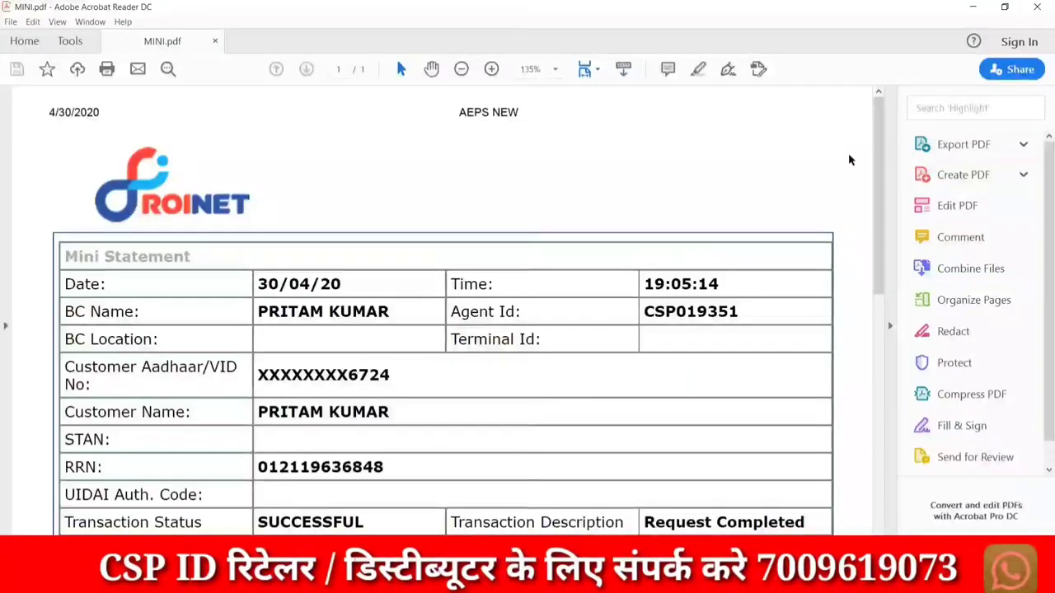
left_click_drag(876, 154, 891, 201)
key("shift+F4")
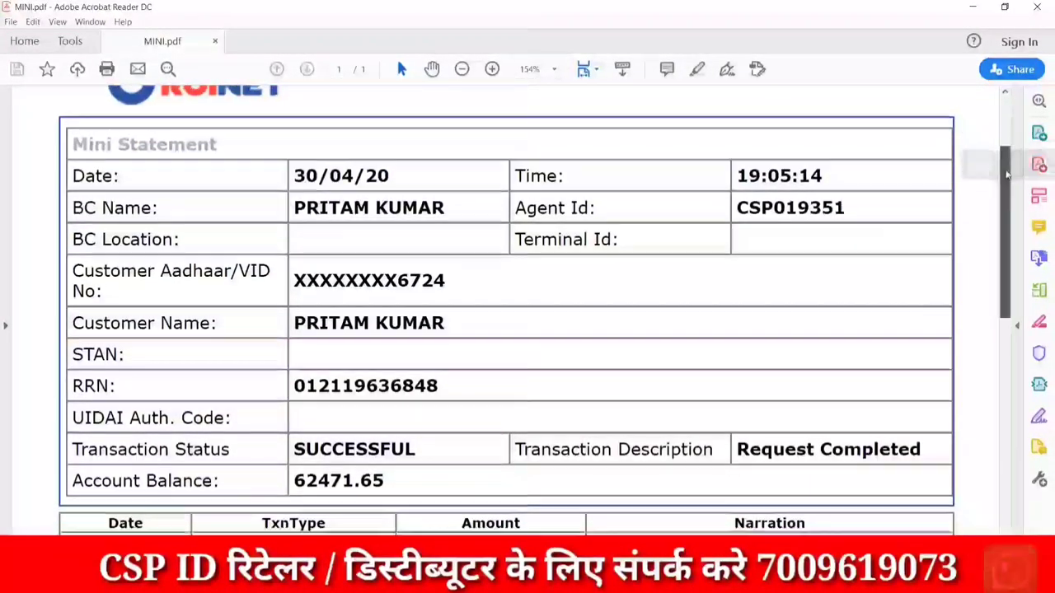
left_click_drag(1006, 172, 1011, 248)
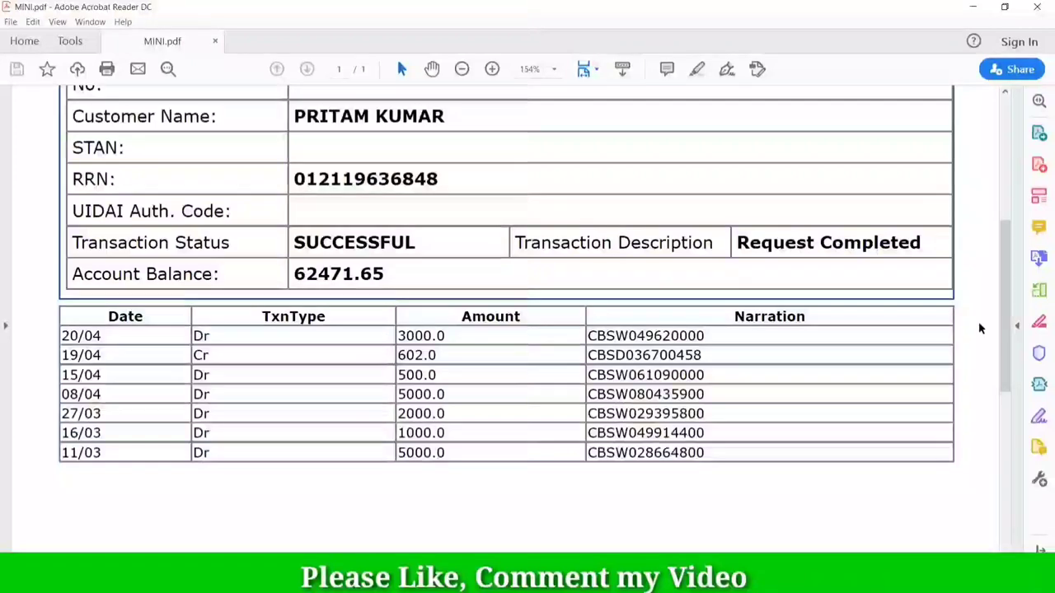
scroll(1003, 330, "up", 5)
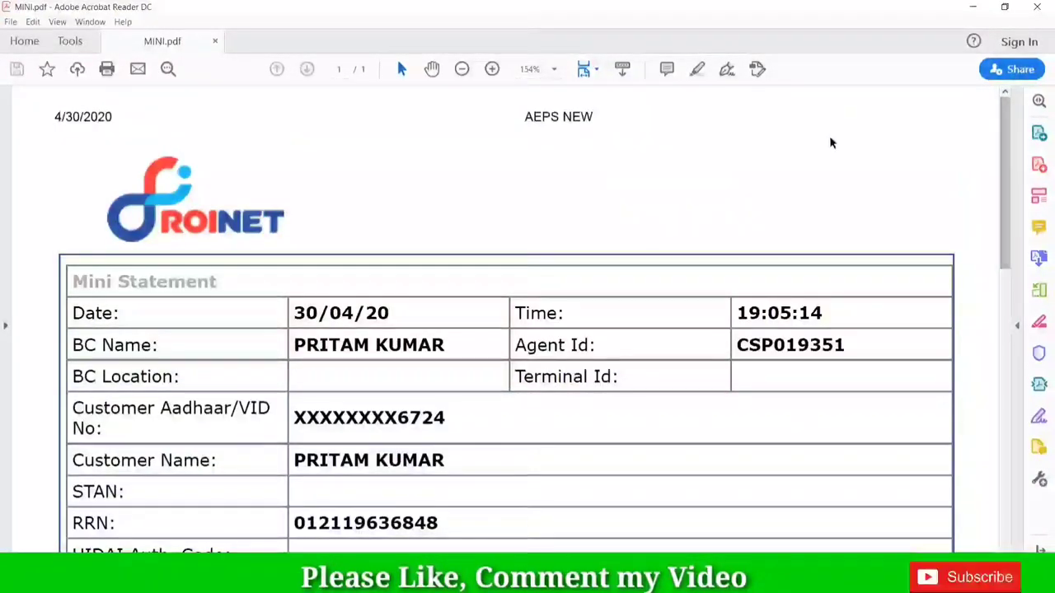
left_click(1005, 7)
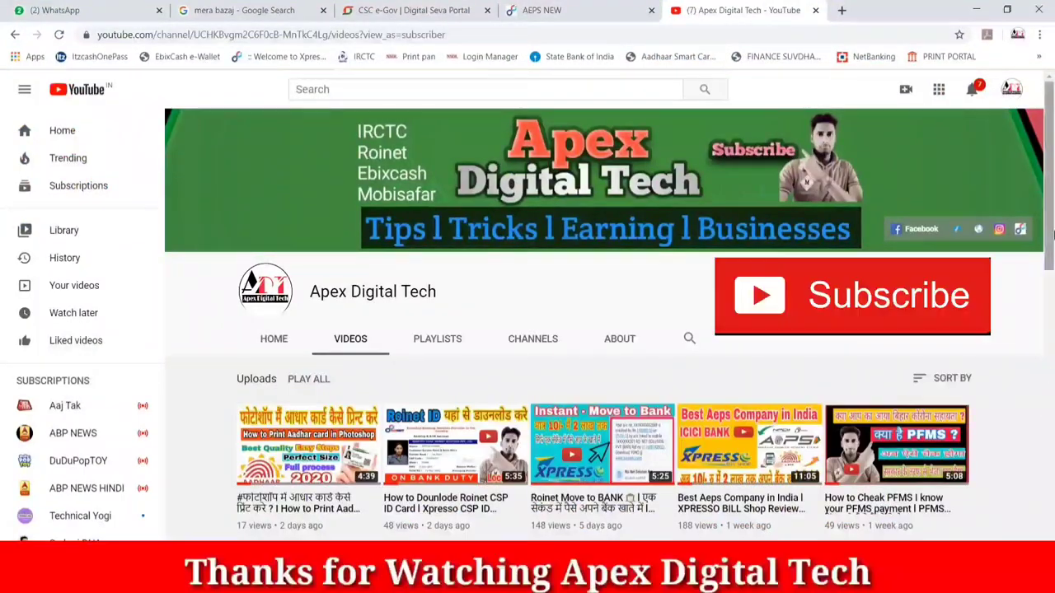
scroll(1053, 280, "down", 2)
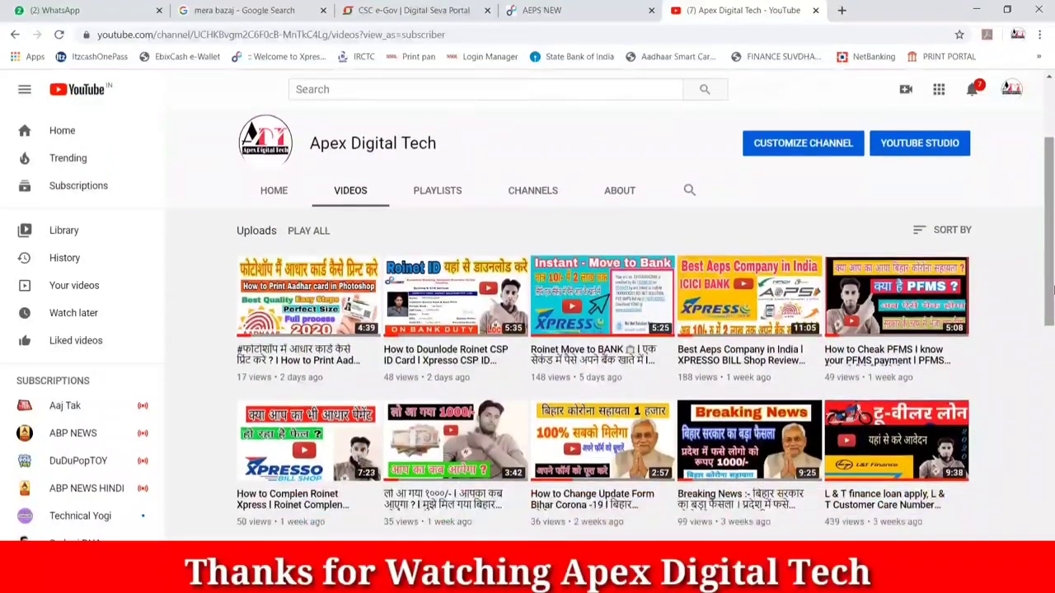